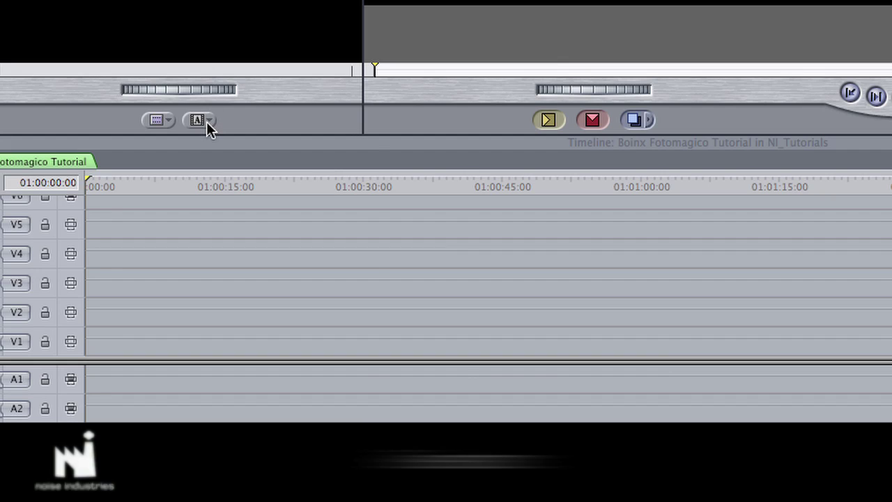
Step: Load the Boinx Software FotoMagico generator into the Final Cut Pro Viewer
{"action": "left_click", "coordinate": [334, 380]}
{"action": "mouse_move", "coordinate": [237, 160]}
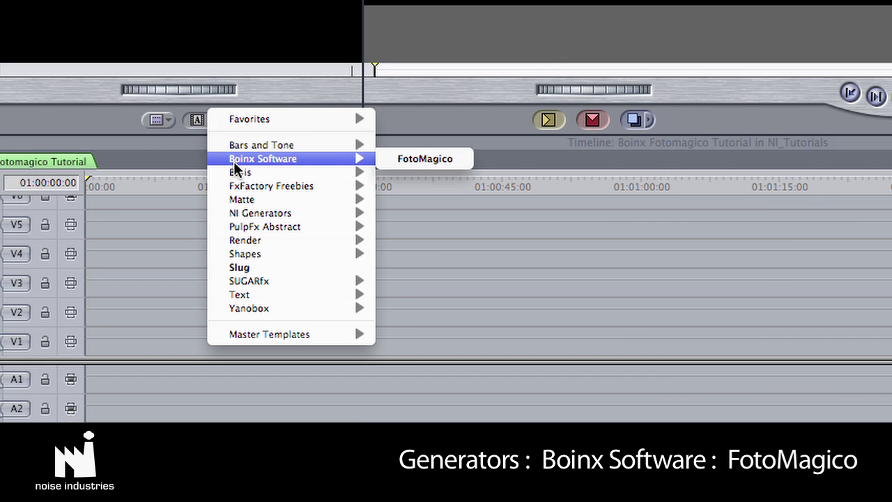
{"action": "left_click", "coordinate": [405, 161]}
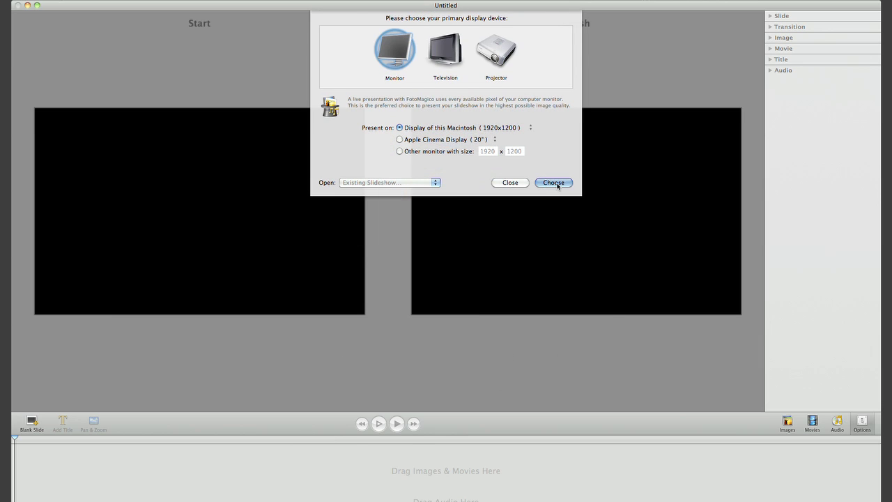
Step: Use the monitor as the presentation display and add the Caribbean Photos folder to the image browser
{"action": "left_click", "coordinate": [554, 183]}
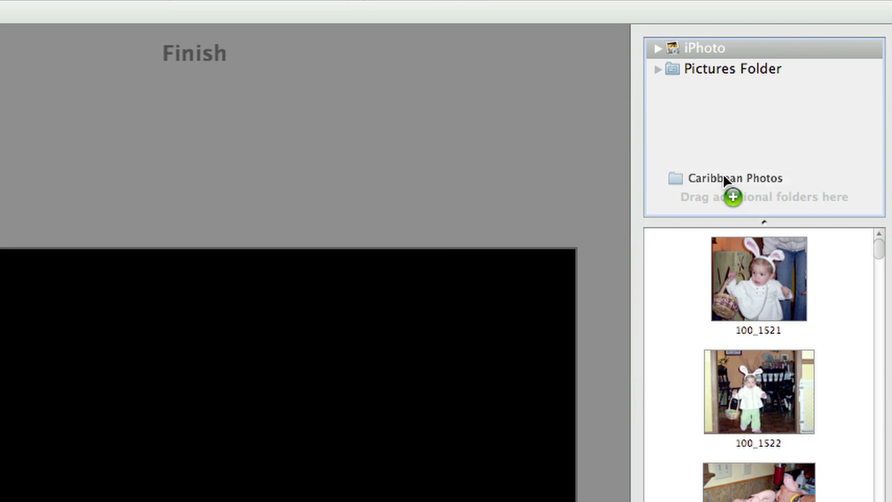
{"action": "left_click_drag", "start_coordinate": [806, 78], "coordinate": [829, 56]}
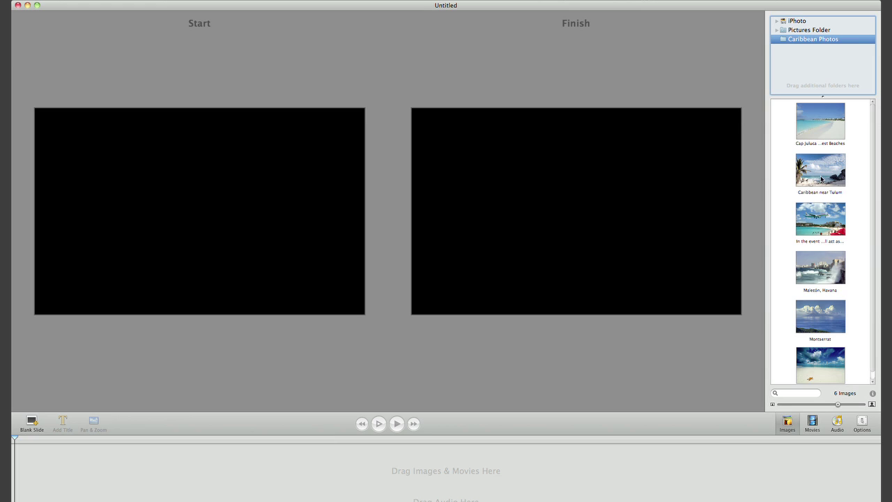
Step: Place all six Caribbean photos on the timeline as slides and select the first one
{"action": "left_click", "coordinate": [847, 174]}
{"action": "key", "text": "super+a"}
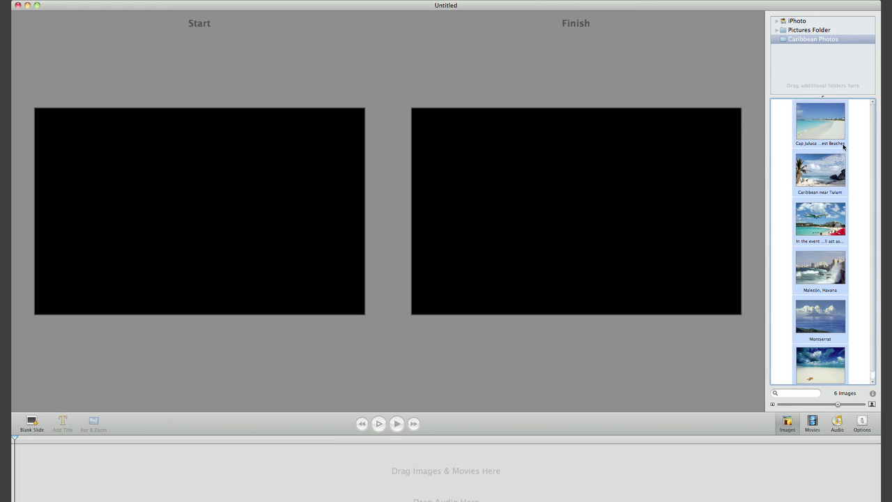
{"action": "left_click_drag", "start_coordinate": [843, 146], "coordinate": [39, 471]}
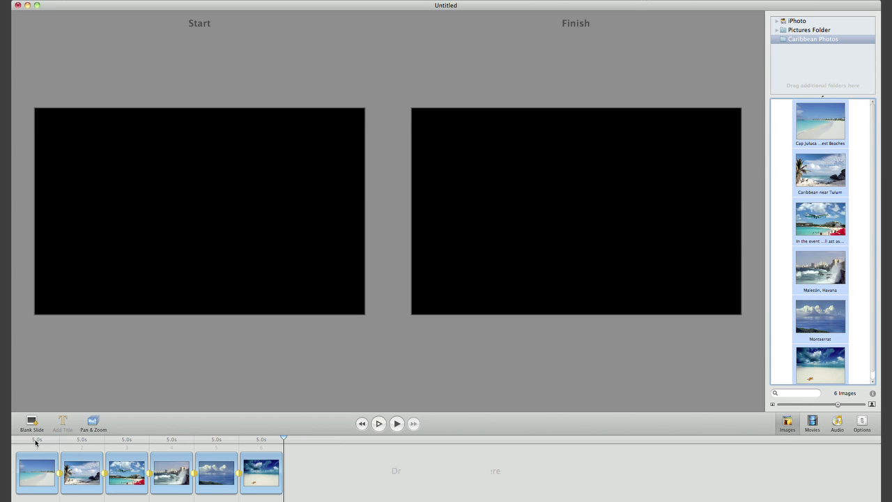
{"action": "left_click", "coordinate": [36, 442]}
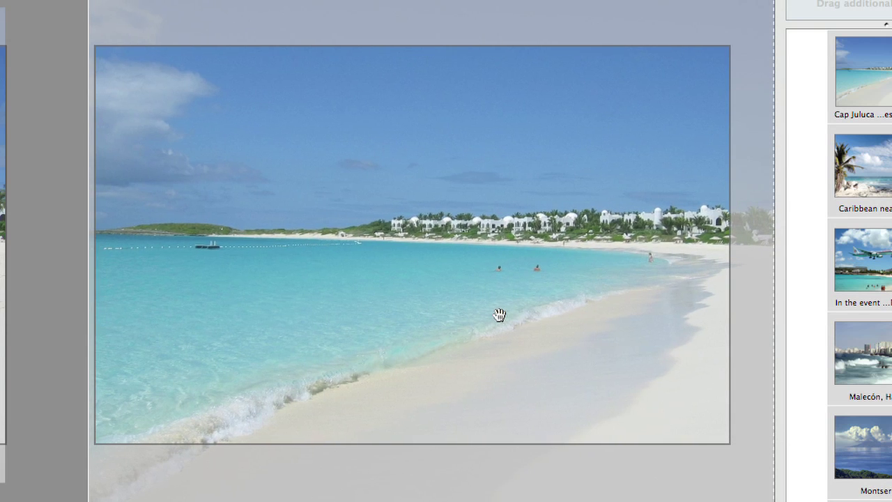
Step: Reposition the beach and Tulum photos within their Finish frames
{"action": "left_click_drag", "start_coordinate": [621, 246], "coordinate": [623, 259]}
{"action": "mouse_move", "coordinate": [503, 338]}
{"action": "left_mouse_down"}
{"action": "mouse_move", "coordinate": [502, 353]}
{"action": "mouse_move", "coordinate": [505, 323]}
{"action": "left_mouse_up"}
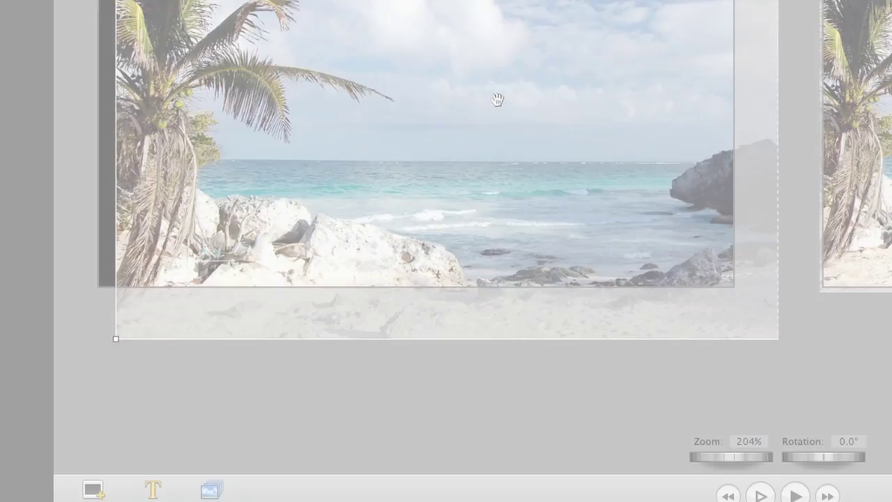
{"action": "left_click_drag", "start_coordinate": [498, 100], "coordinate": [471, 63]}
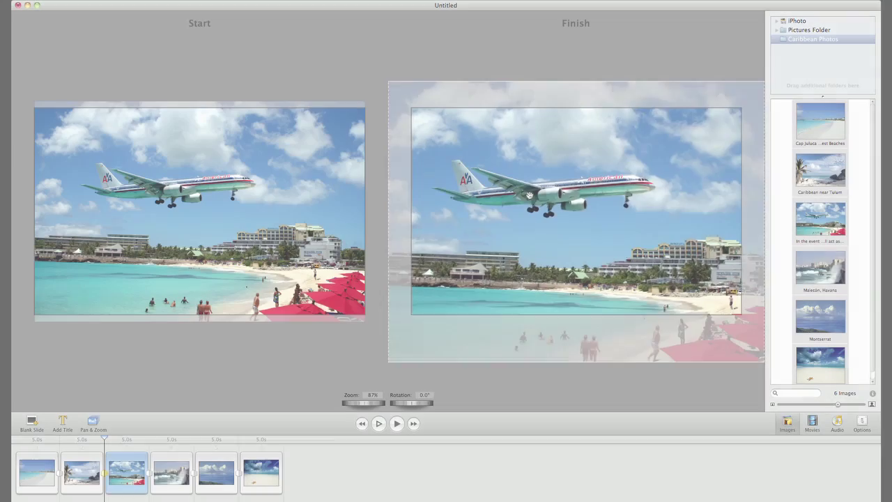
{"action": "left_click_drag", "start_coordinate": [522, 174], "coordinate": [547, 210]}
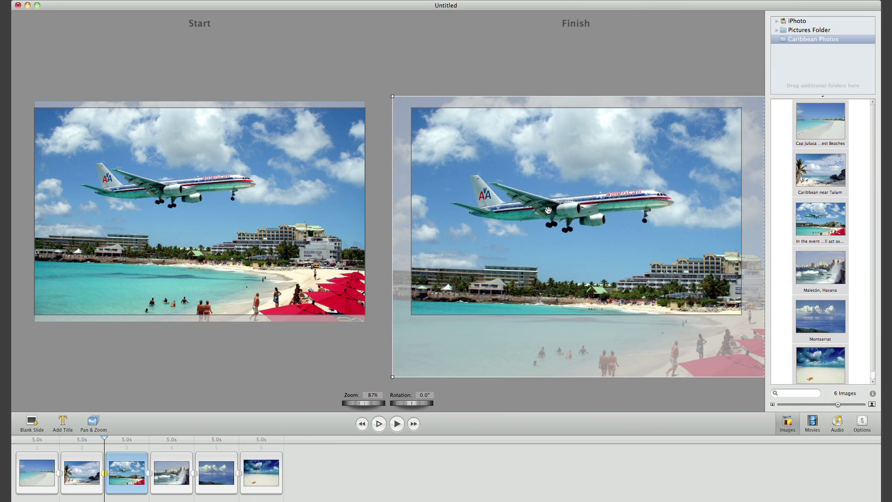
Step: Zoom the airplane photo's Finish view to 105%, rotate it 7° and reposition it
{"action": "left_click_drag", "start_coordinate": [368, 406], "coordinate": [377, 406]}
{"action": "left_click_drag", "start_coordinate": [571, 365], "coordinate": [587, 370]}
{"action": "left_click_drag", "start_coordinate": [425, 401], "coordinate": [412, 404]}
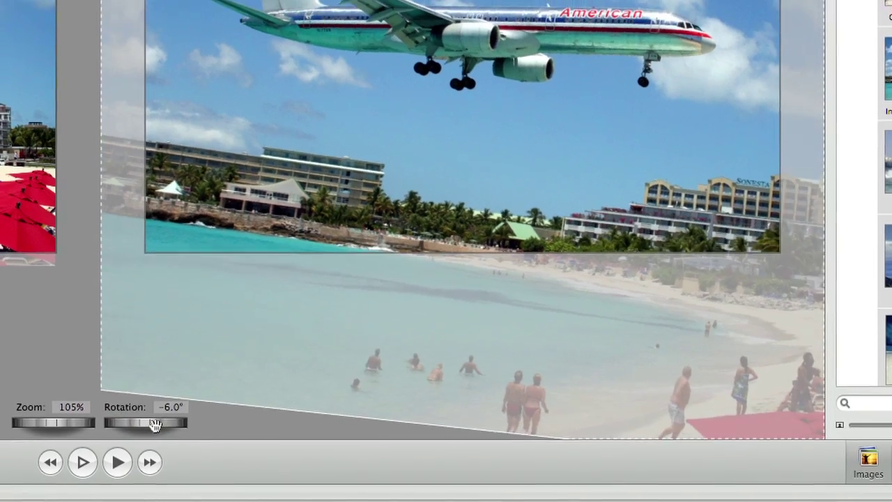
{"action": "left_click_drag", "start_coordinate": [153, 443], "coordinate": [154, 445]}
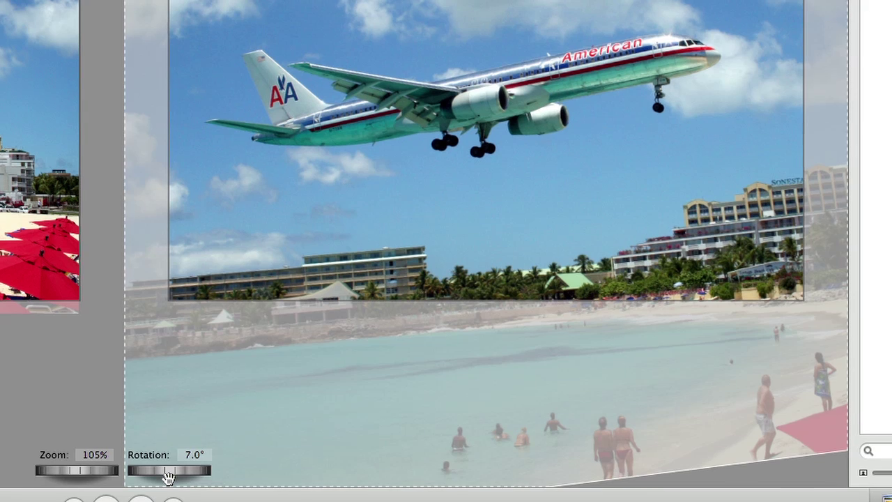
{"action": "left_click_drag", "start_coordinate": [404, 149], "coordinate": [403, 161]}
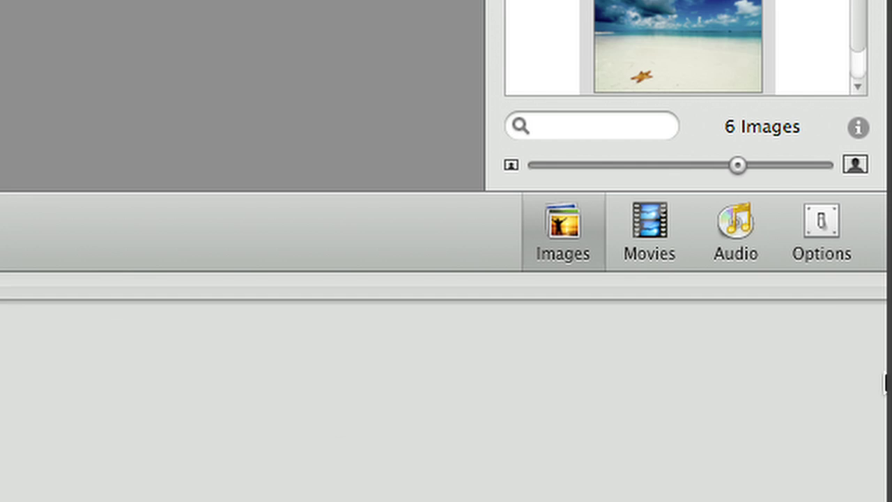
Step: Set the Tulum slide's transition type to Thumb Through
{"action": "left_click", "coordinate": [823, 233]}
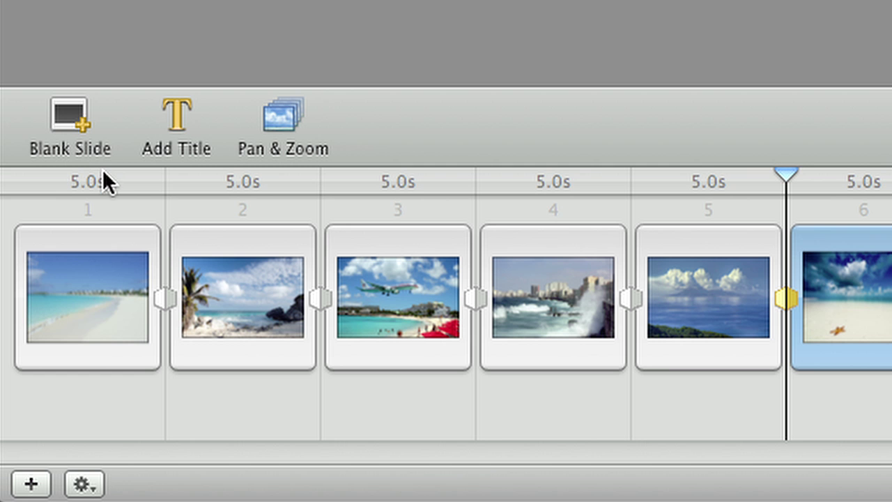
{"action": "left_click", "coordinate": [103, 173]}
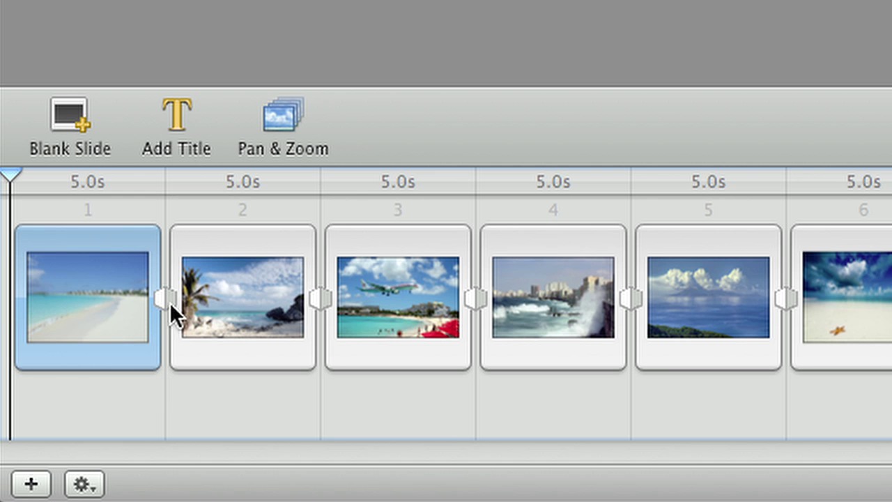
{"action": "left_click", "coordinate": [168, 297]}
{"action": "left_click", "coordinate": [776, 211]}
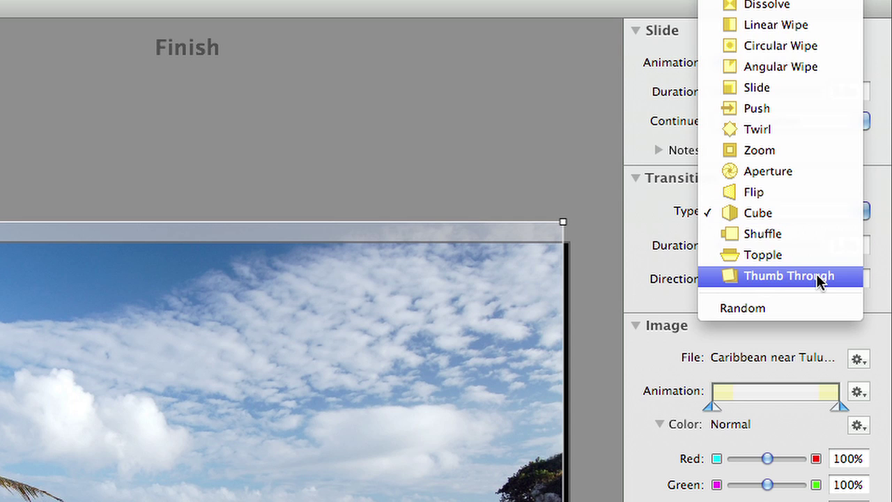
{"action": "left_click", "coordinate": [816, 278]}
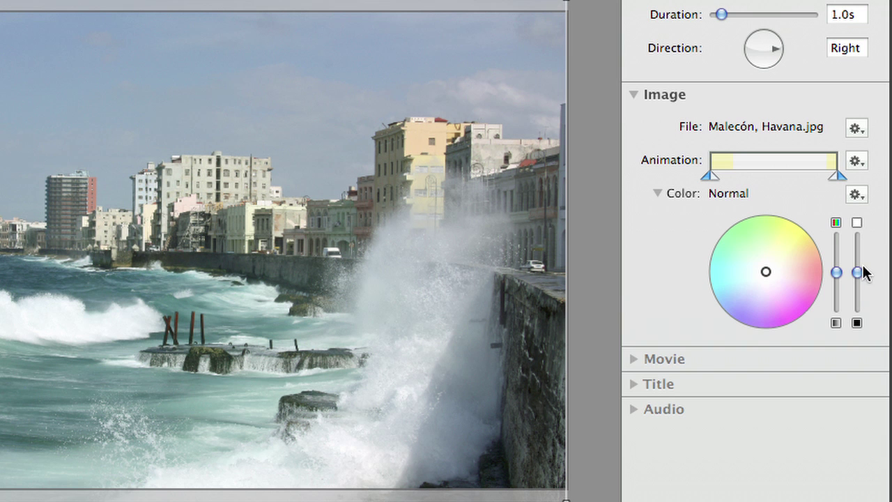
Step: Brighten the Malecón, Havana photo and tint it warmer toward yellow and red
{"action": "left_click_drag", "start_coordinate": [857, 272], "coordinate": [857, 269]}
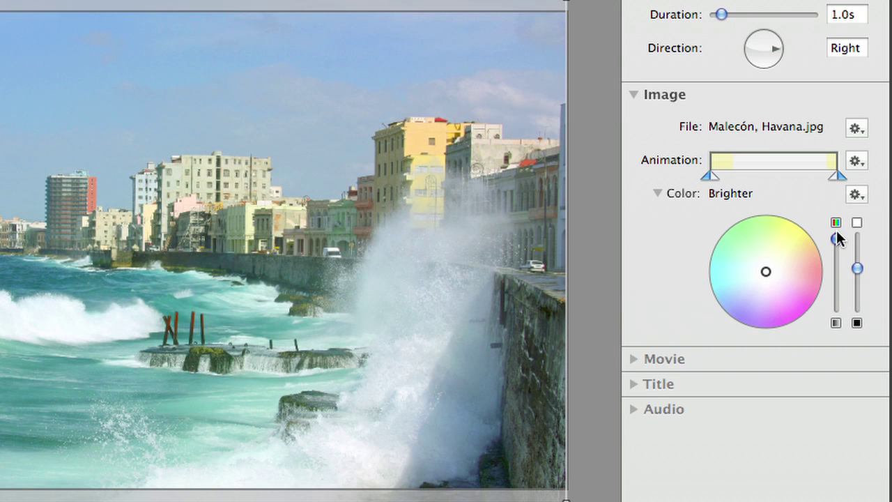
{"action": "left_click_drag", "start_coordinate": [837, 244], "coordinate": [840, 257]}
{"action": "left_click_drag", "start_coordinate": [767, 272], "coordinate": [789, 254]}
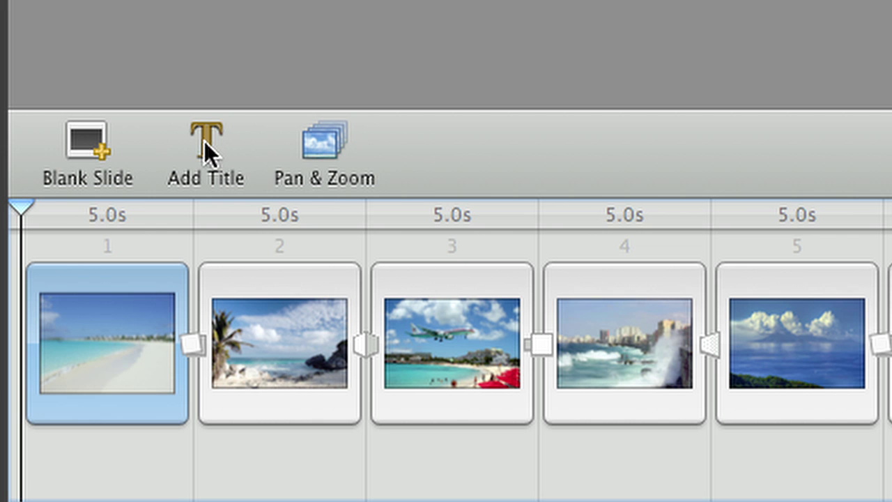
Step: Add the title 'Welcome to Paradise.' at the first slide's lower right and preview playback
{"action": "left_click", "coordinate": [204, 141]}
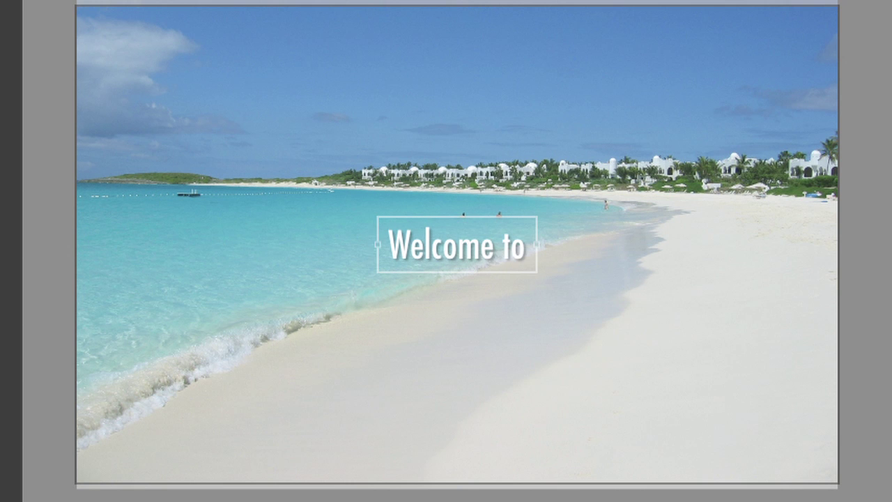
{"action": "type", "text": "."}
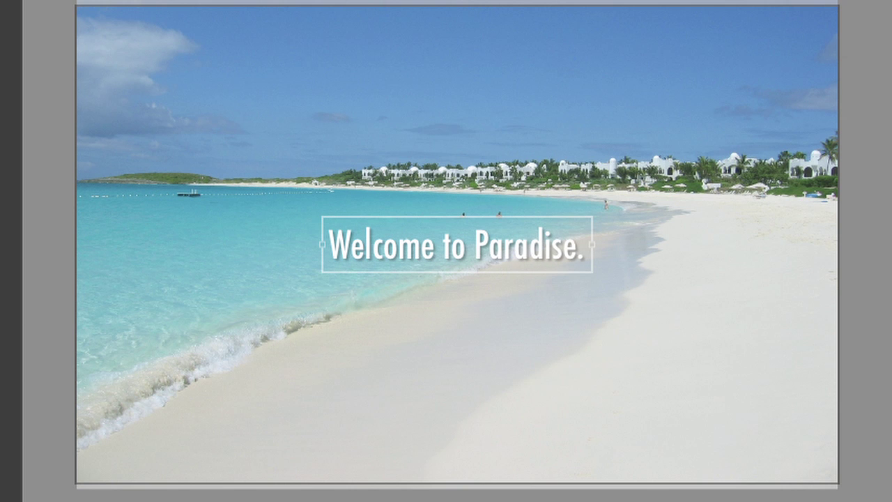
{"action": "left_click", "coordinate": [430, 340]}
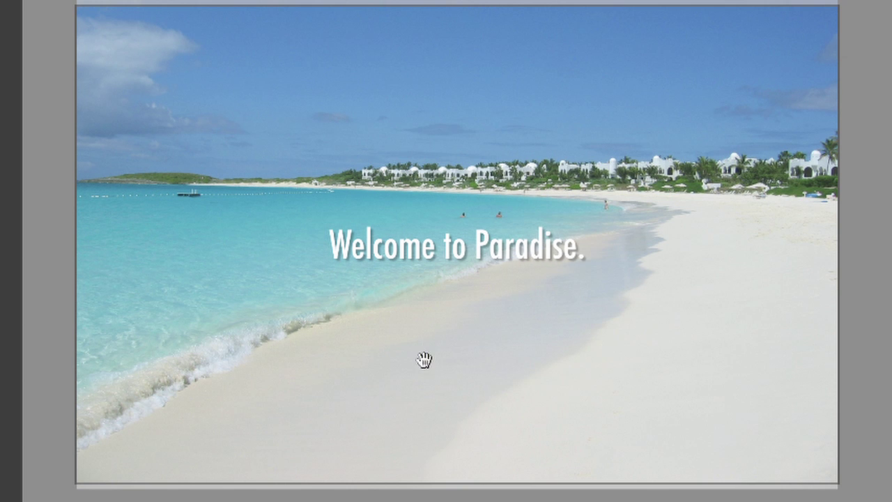
{"action": "left_click_drag", "start_coordinate": [458, 253], "coordinate": [635, 424]}
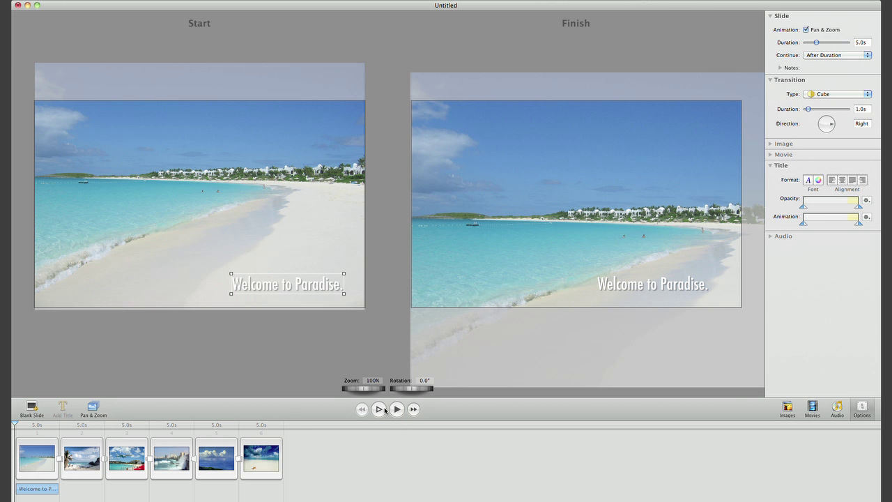
{"action": "left_click", "coordinate": [382, 410]}
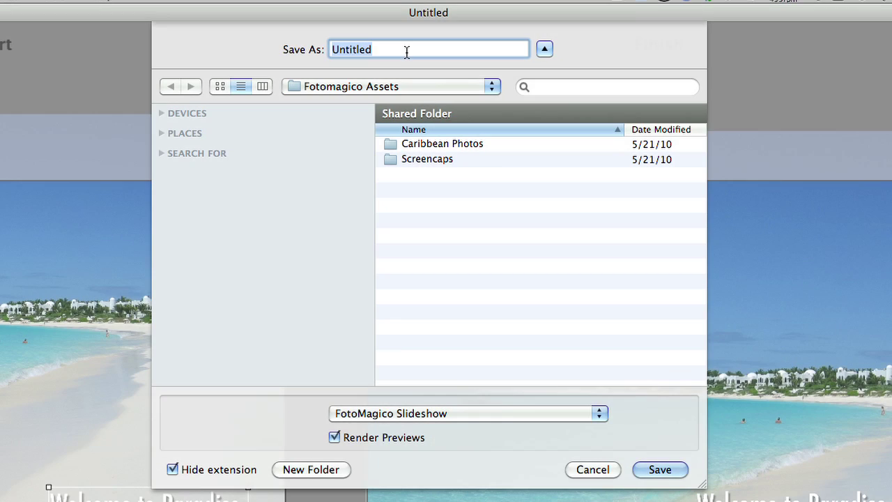
Step: Enter 'Caribbean Slidewhow' as the slideshow name in the Save As dialog
{"action": "type", "text": "Caribbe"}
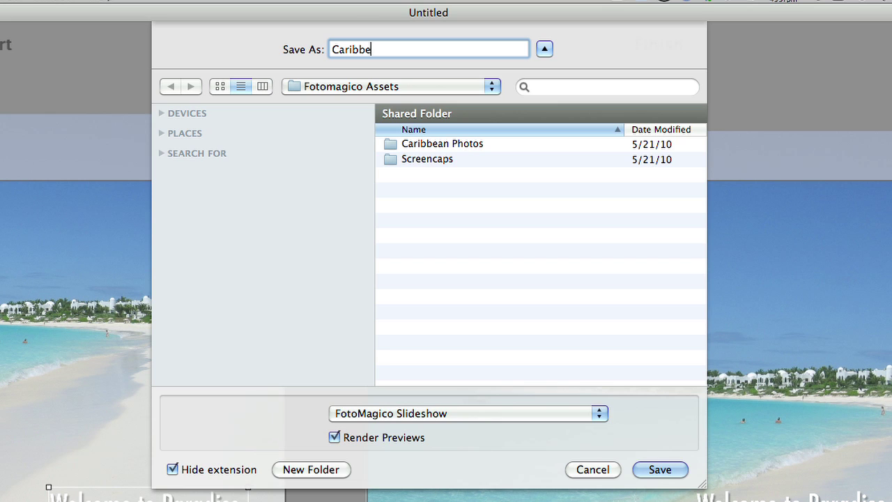
{"action": "type", "text": "an Slidewhow"}
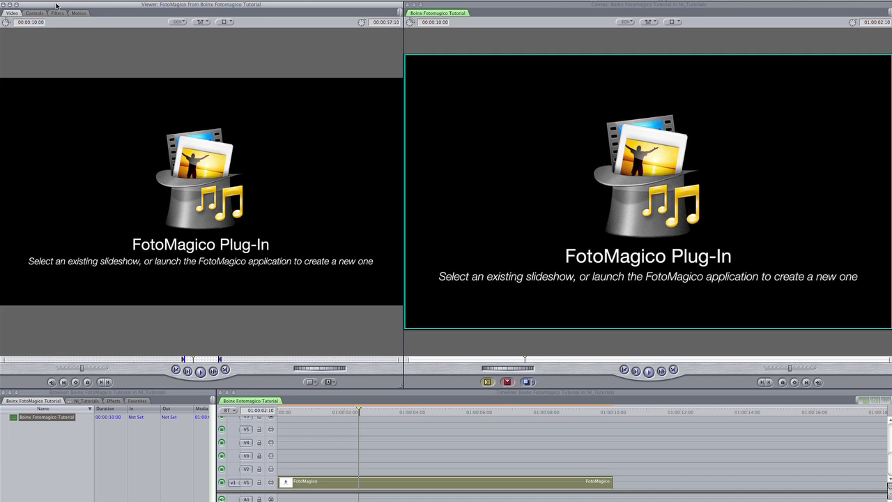
Step: Link the generator to the Caribbean Slideshow file and set Render Mode to Crop
{"action": "left_click", "coordinate": [32, 13]}
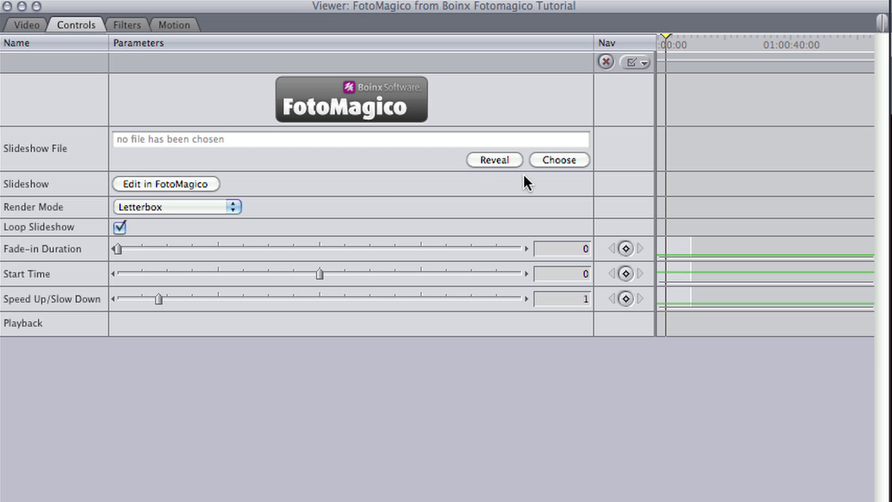
{"action": "left_click", "coordinate": [258, 75]}
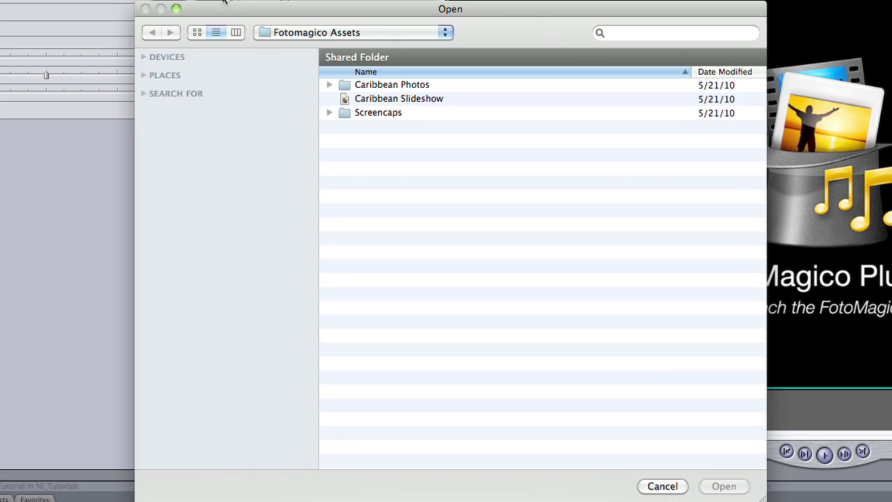
{"action": "left_click", "coordinate": [365, 97]}
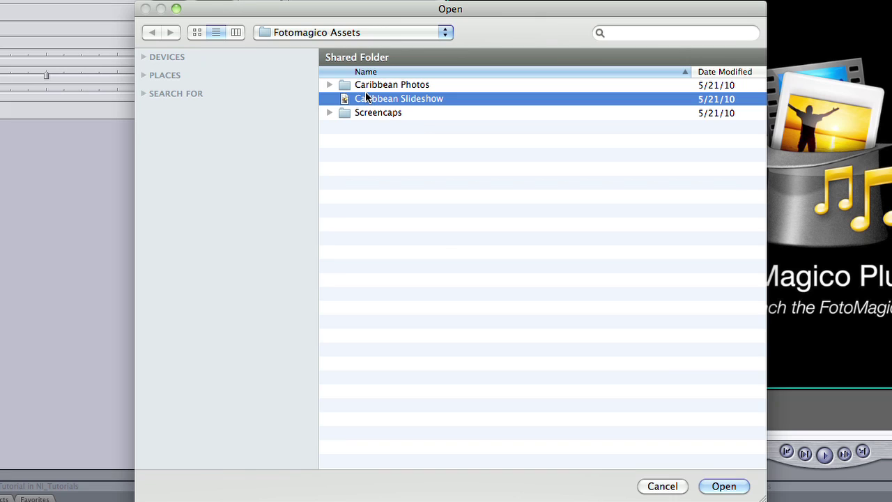
{"action": "left_click", "coordinate": [724, 486]}
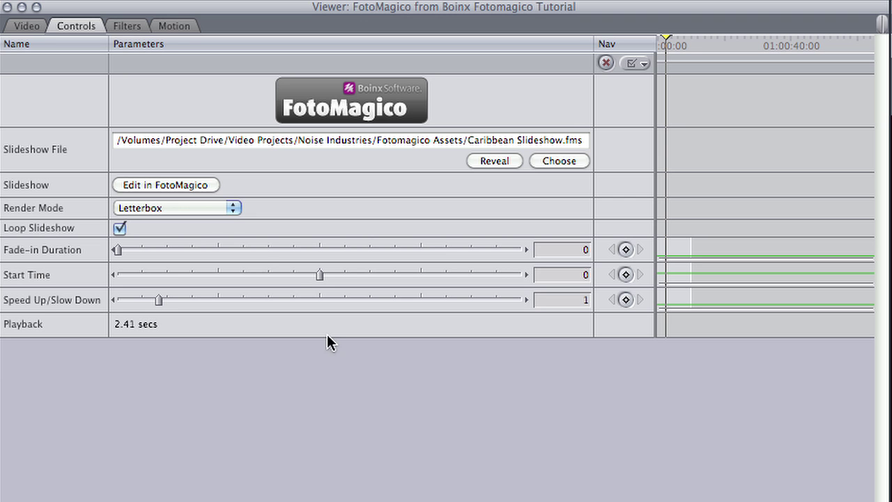
{"action": "left_click", "coordinate": [168, 218]}
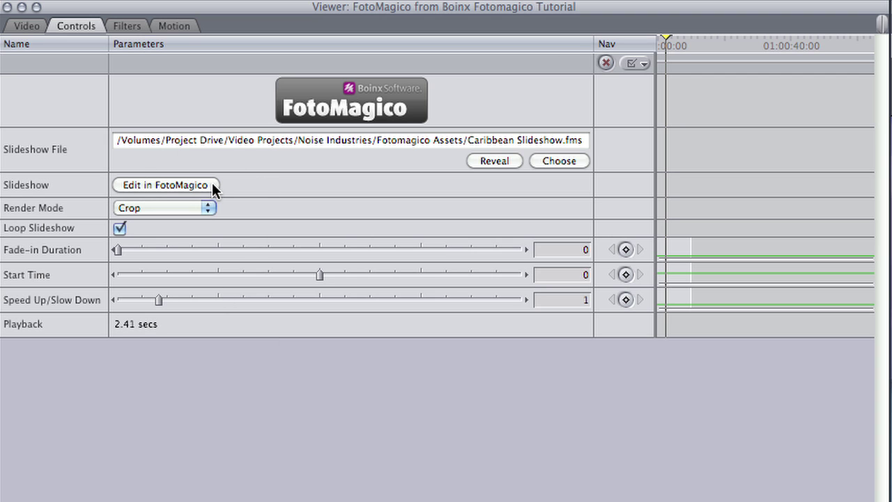
Step: Reopen the slideshow in FotoMagico and replace 'Paradise.' with 'Aruba.' in the first slide's title
{"action": "left_click", "coordinate": [166, 185]}
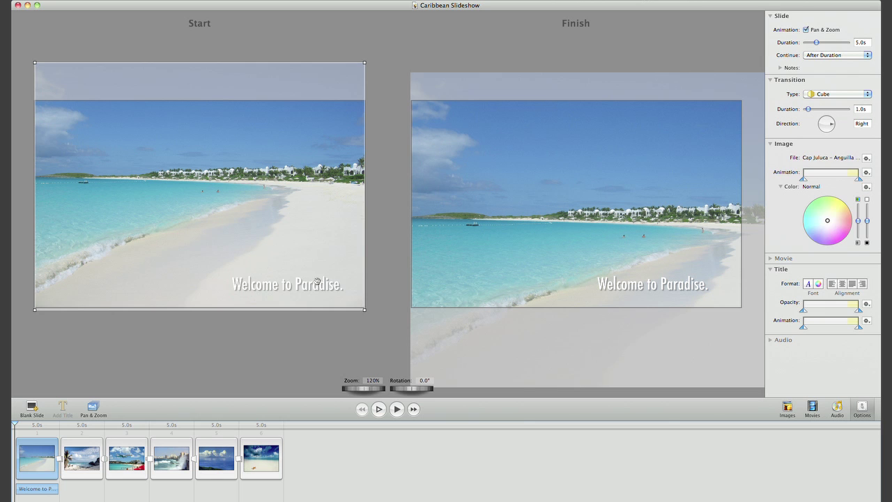
{"action": "double_click", "coordinate": [293, 285]}
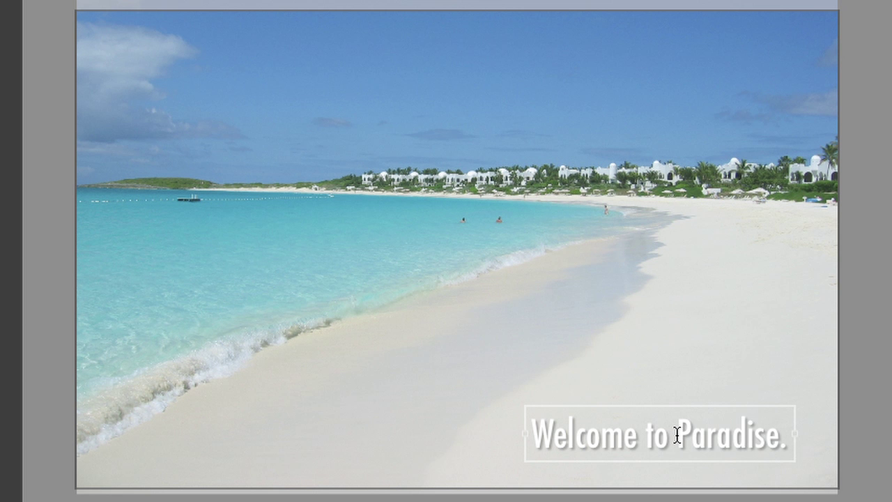
{"action": "left_click_drag", "start_coordinate": [294, 284], "coordinate": [379, 285]}
{"action": "type", "text": "Aruba"}
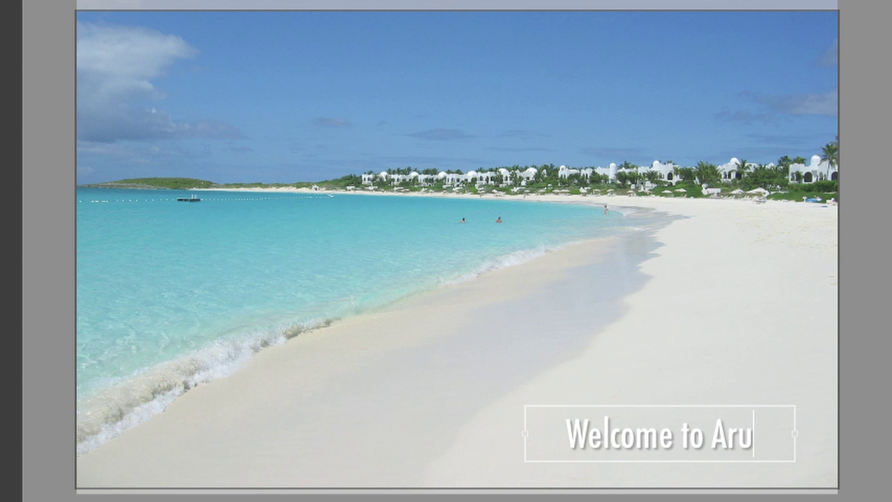
{"action": "type", "text": "."}
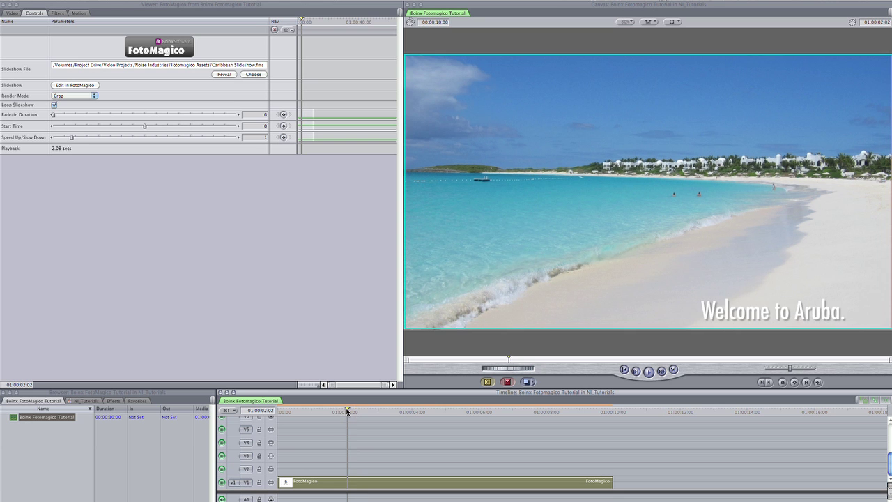
Step: Scrub the playhead through the FotoMagico clip to preview the 'Welcome to Aruba.' title
{"action": "left_click", "coordinate": [363, 412]}
{"action": "left_click_drag", "start_coordinate": [364, 412], "coordinate": [330, 411]}
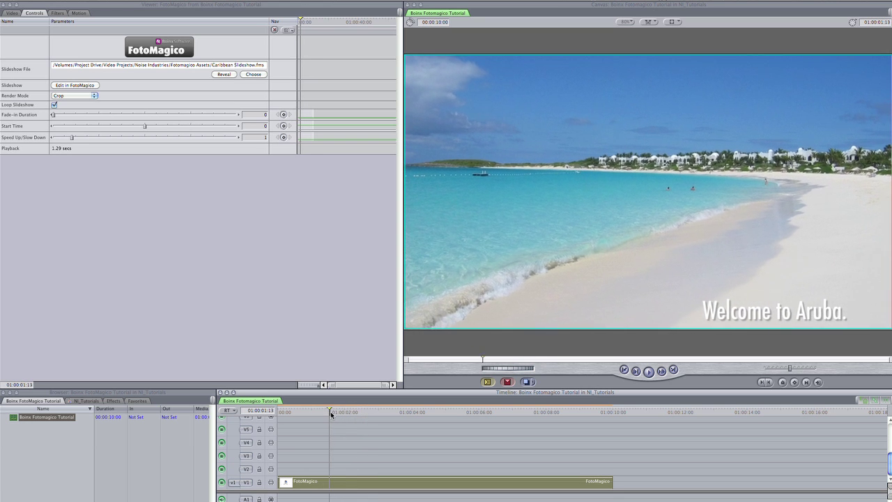